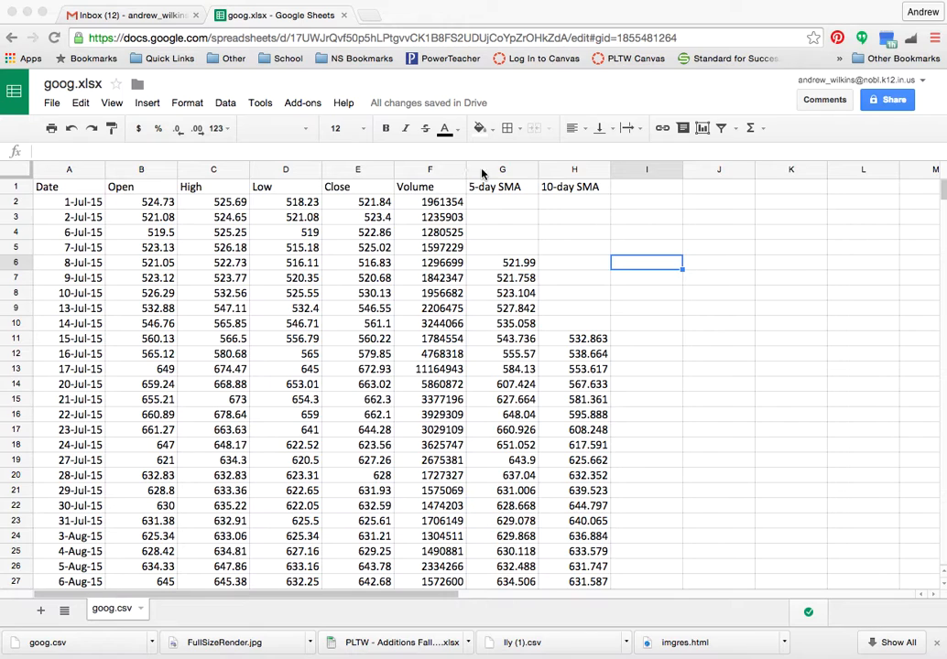
# Step: Insert two blank columns between the Volume and 5-day SMA columns
pyautogui.click(528, 174)
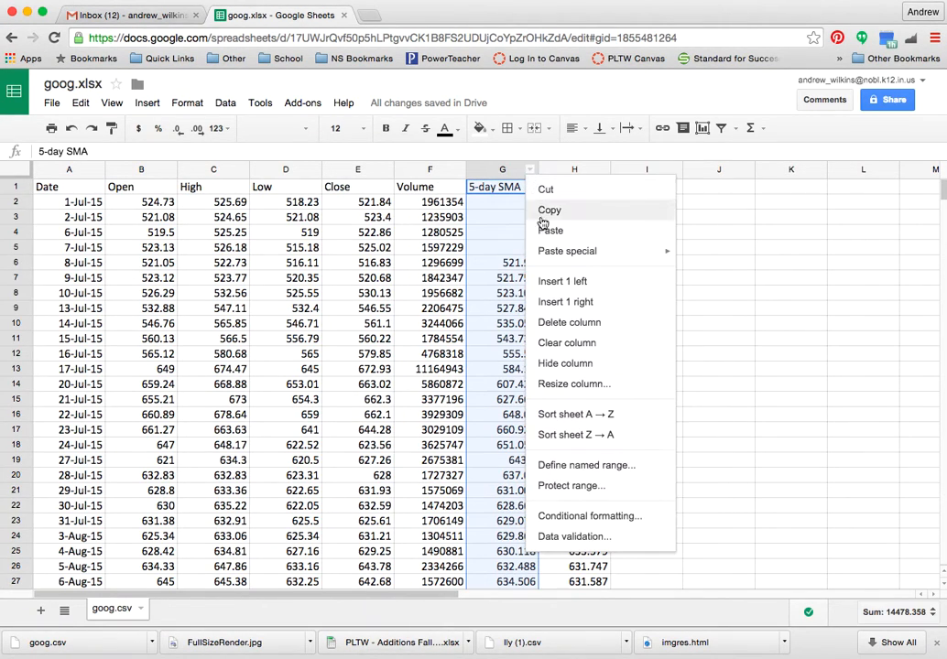
pyautogui.click(563, 283)
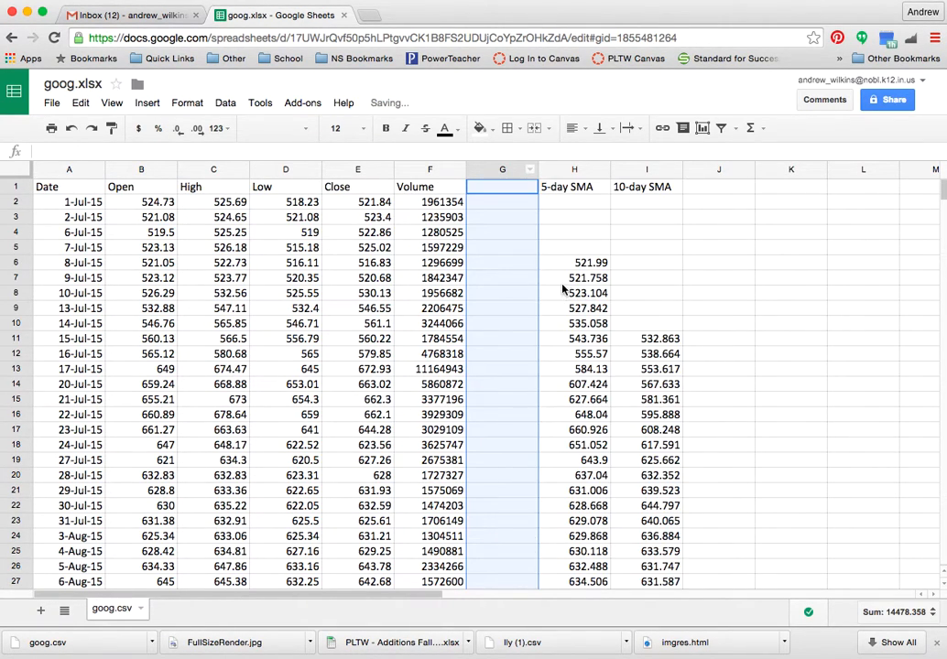
pyautogui.click(530, 171)
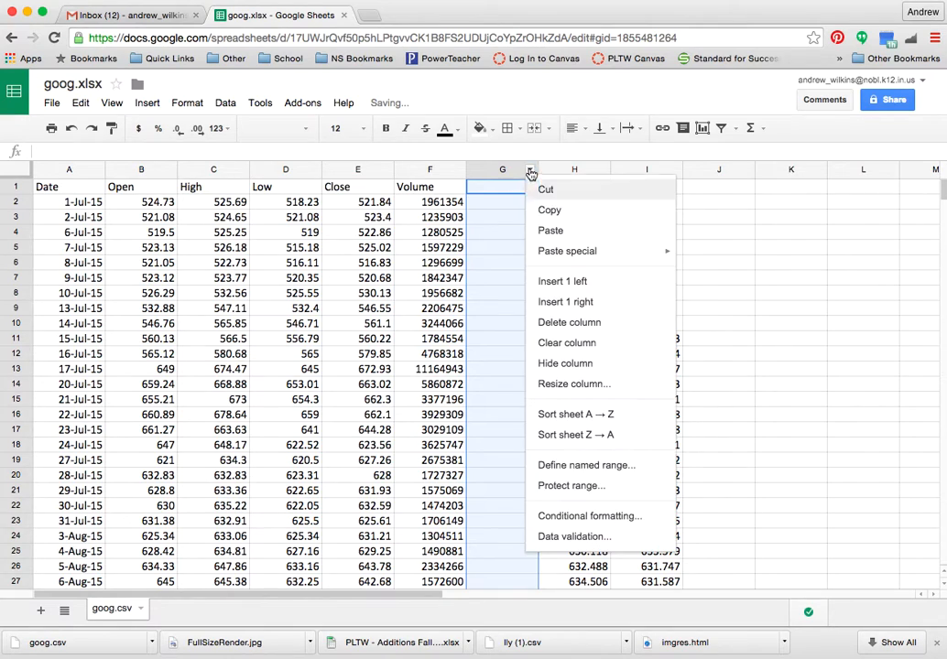
pyautogui.click(562, 282)
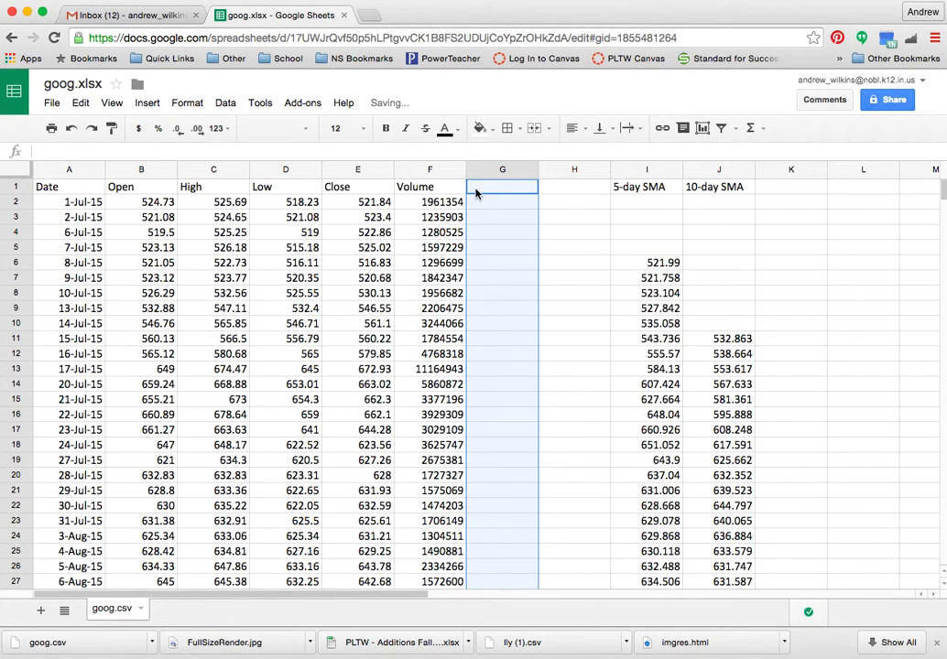
# Step: Label the two blank columns "Change" in G1 and "% Change" in H1
pyautogui.write('Change')
pyautogui.press('Return')
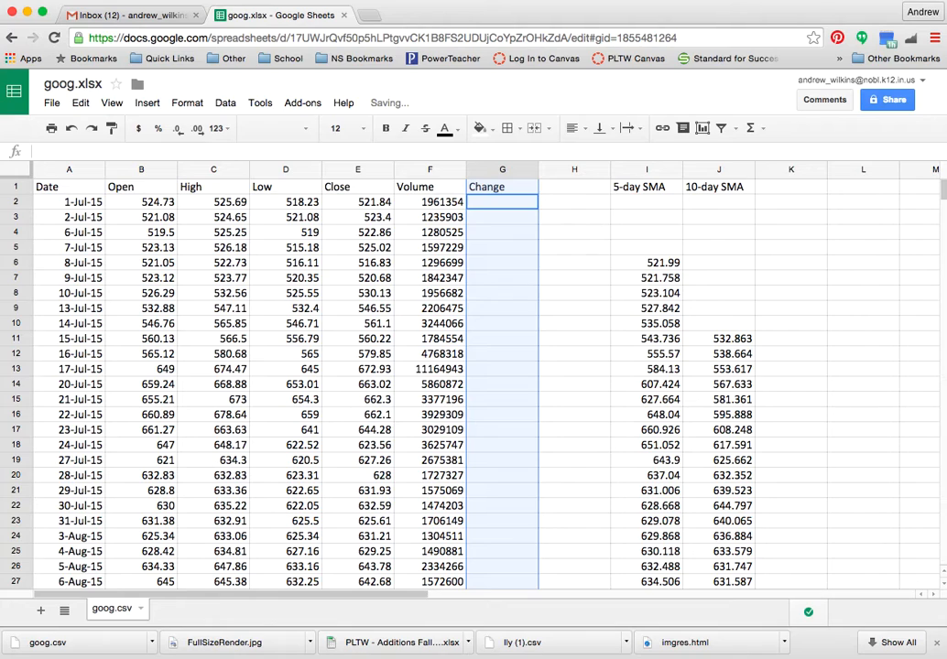
pyautogui.press('Right')
pyautogui.press('Up')
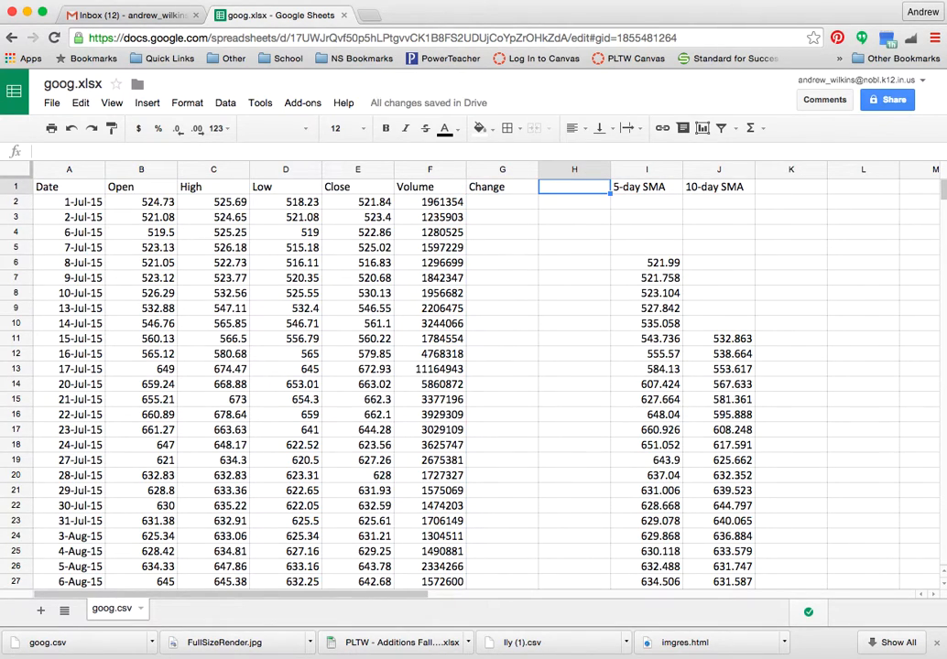
pyautogui.write('% Changes')
pyautogui.press('BackSpace')
pyautogui.press('Return')
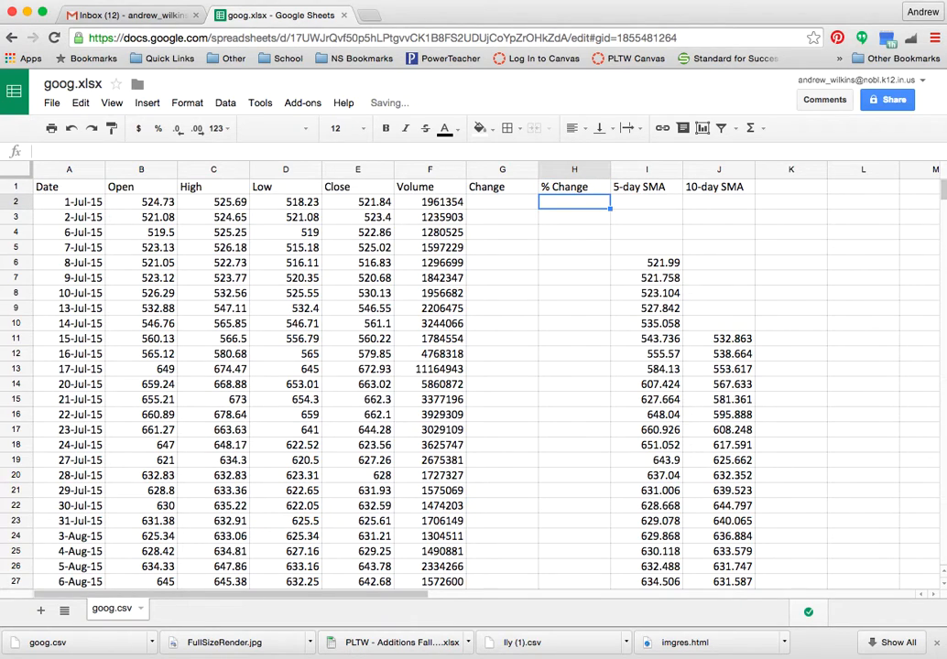
# Step: Enter the formula =E3-E2 in G3 to calculate the daily change in closing price
pyautogui.click(500, 209)
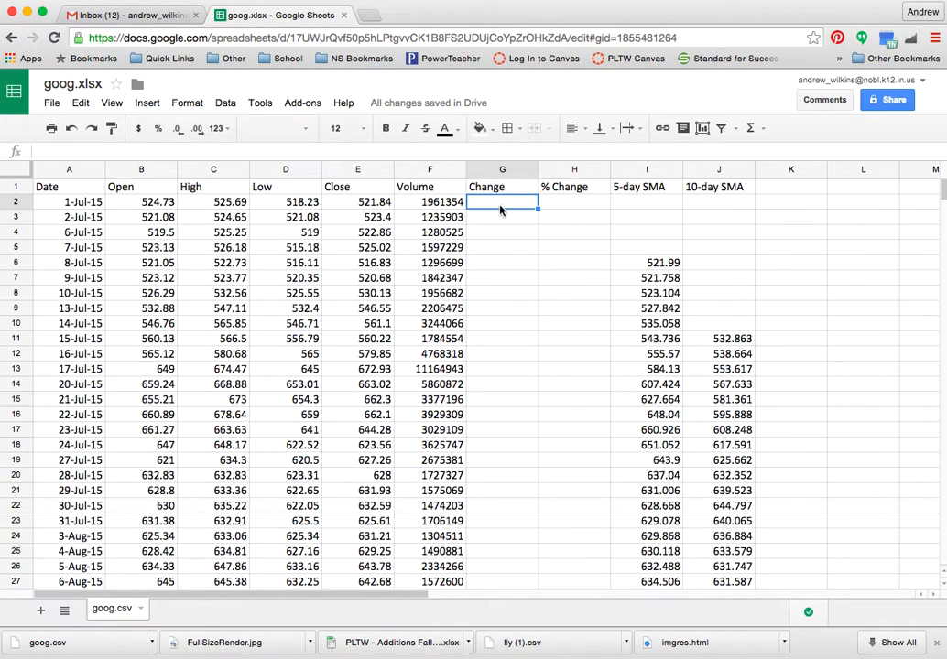
pyautogui.click(492, 221)
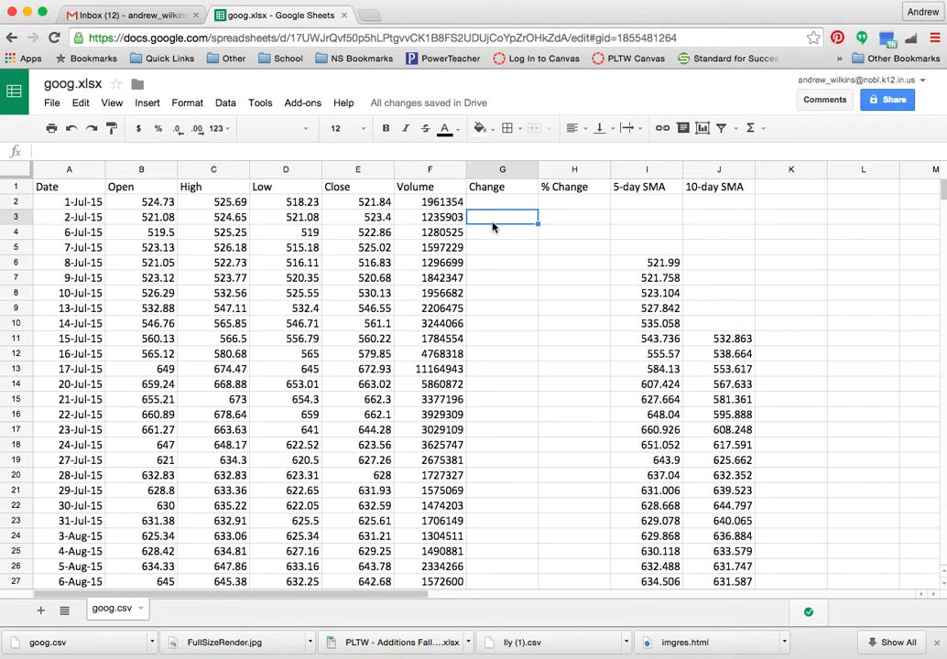
pyautogui.write('=')
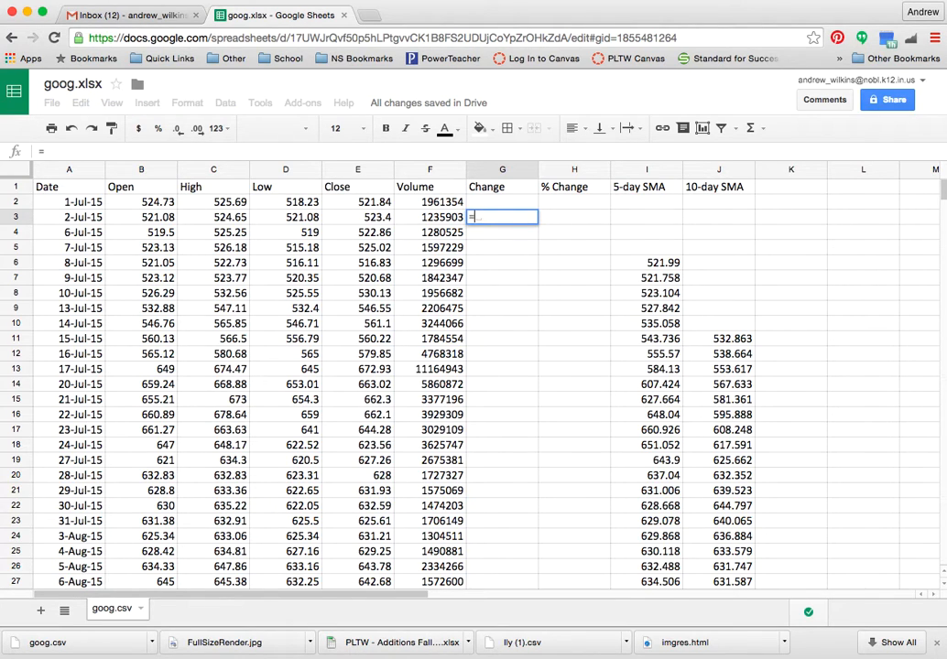
pyautogui.write('e2')
pyautogui.press('BackSpace')
pyautogui.write('3-e')
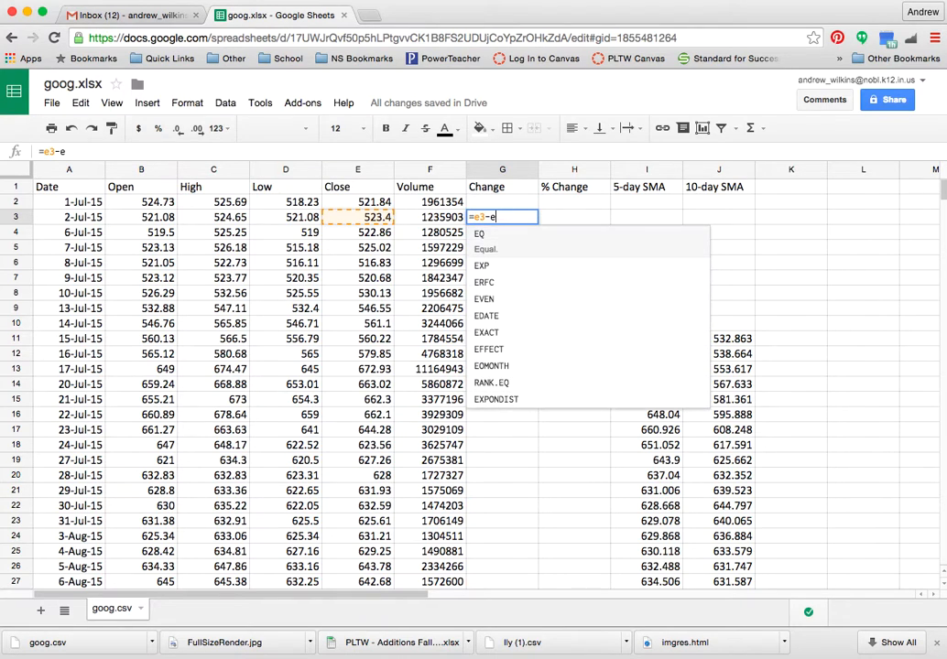
pyautogui.write('2')
pyautogui.press('Return')
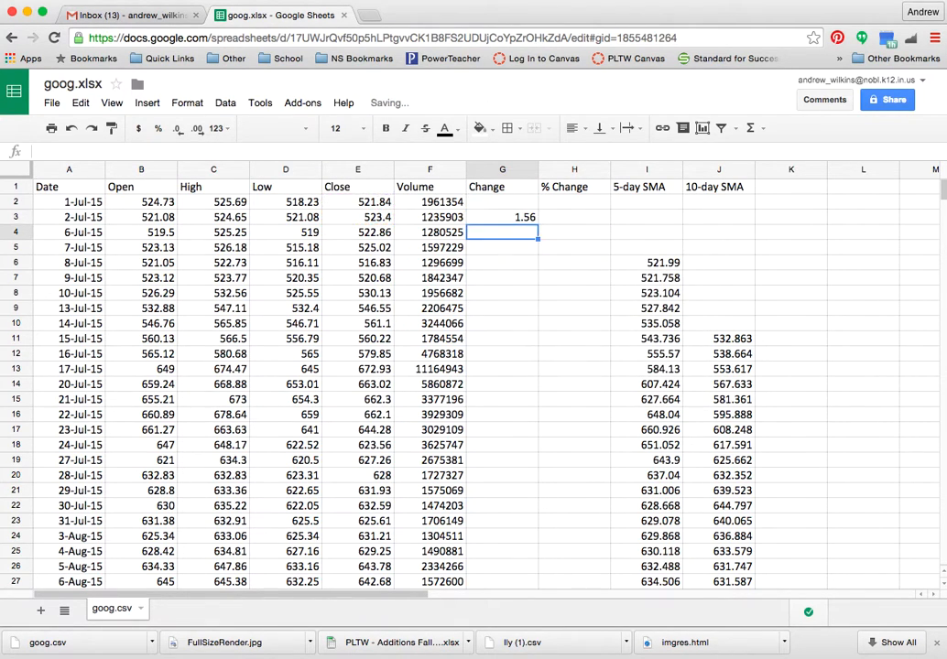
# Step: Fill the Change formula from G3 down through row 29
pyautogui.click(513, 222)
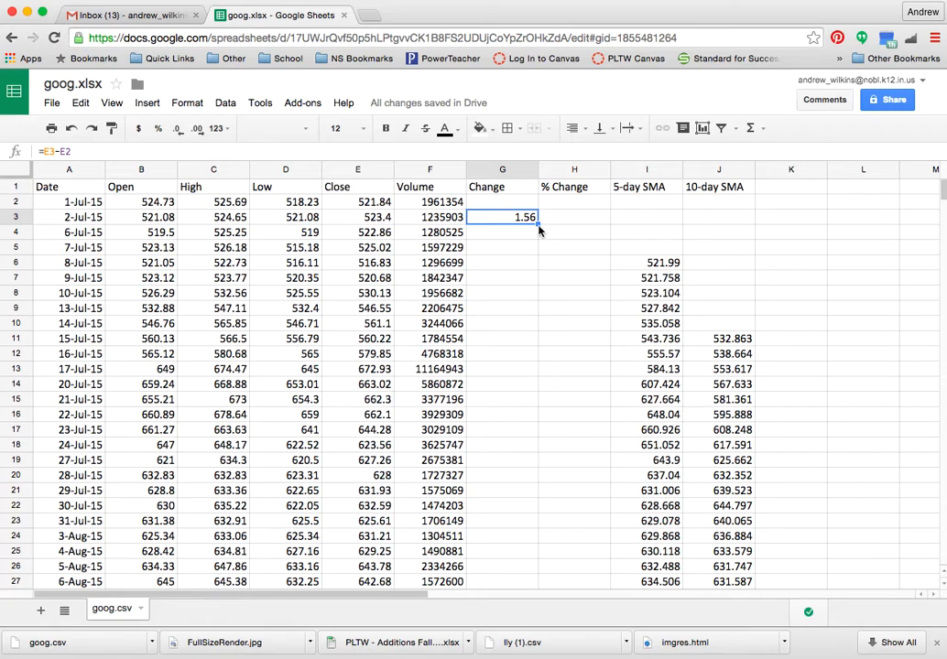
pyautogui.moveTo(538, 226); pyautogui.dragTo(517, 499)
pyautogui.scroll(3, 628, 385)
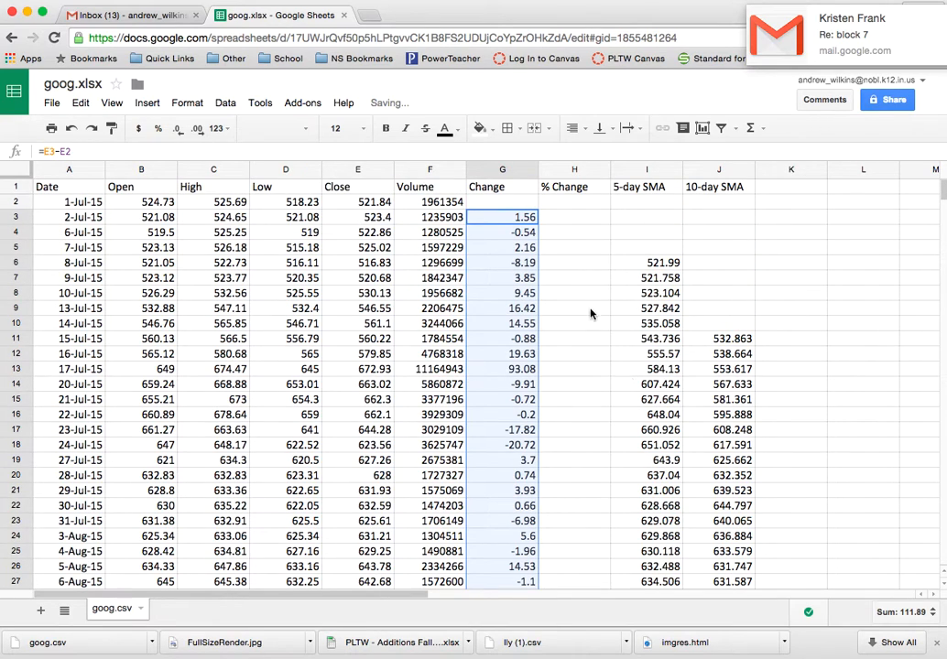
# Step: Enter the formula =G3/E2 in H3 to calculate the change relative to the previous close
pyautogui.click(566, 218)
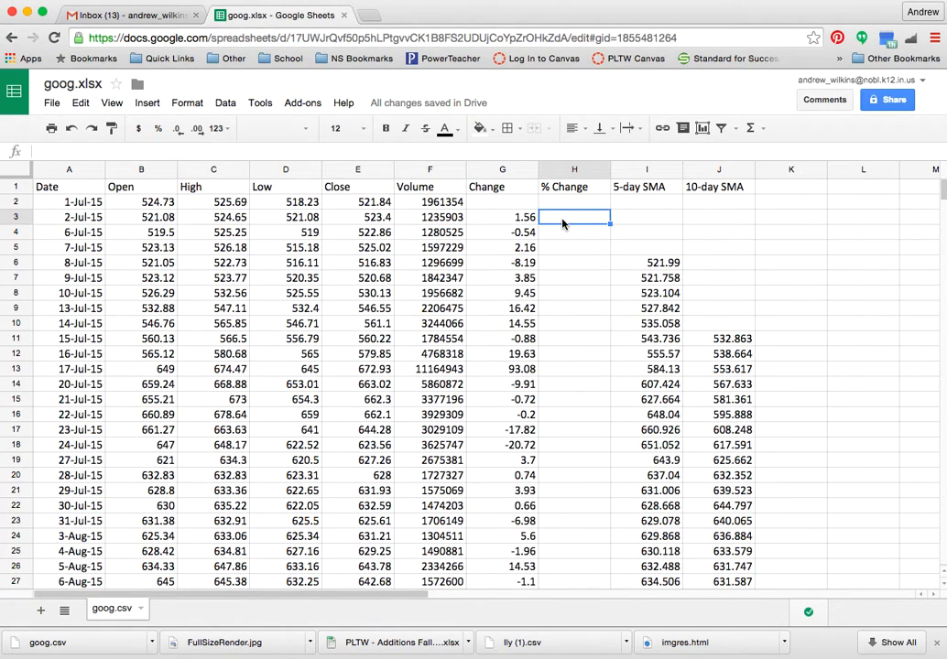
pyautogui.write('=')
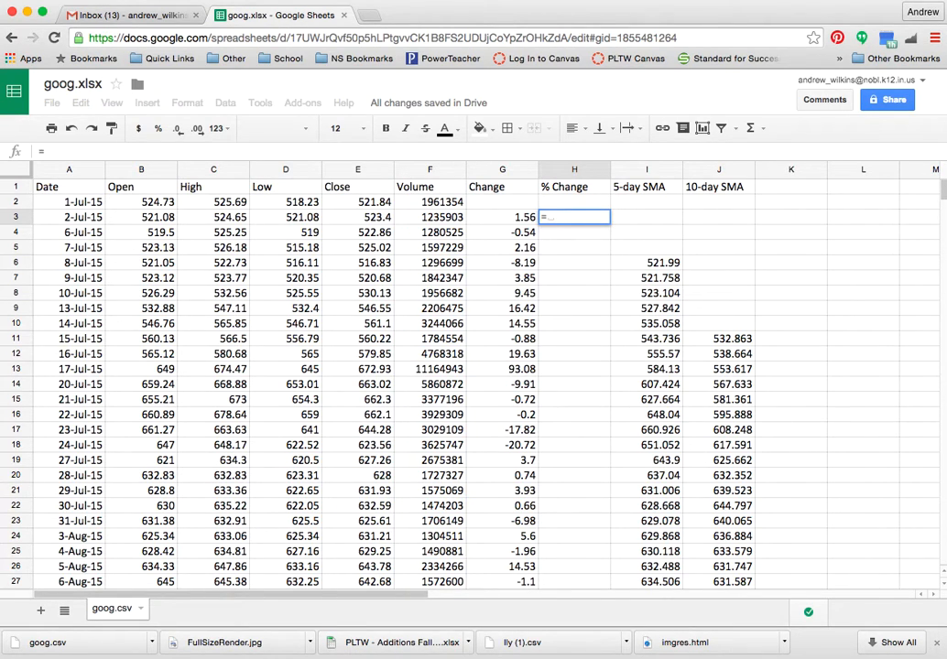
pyautogui.write('-g')
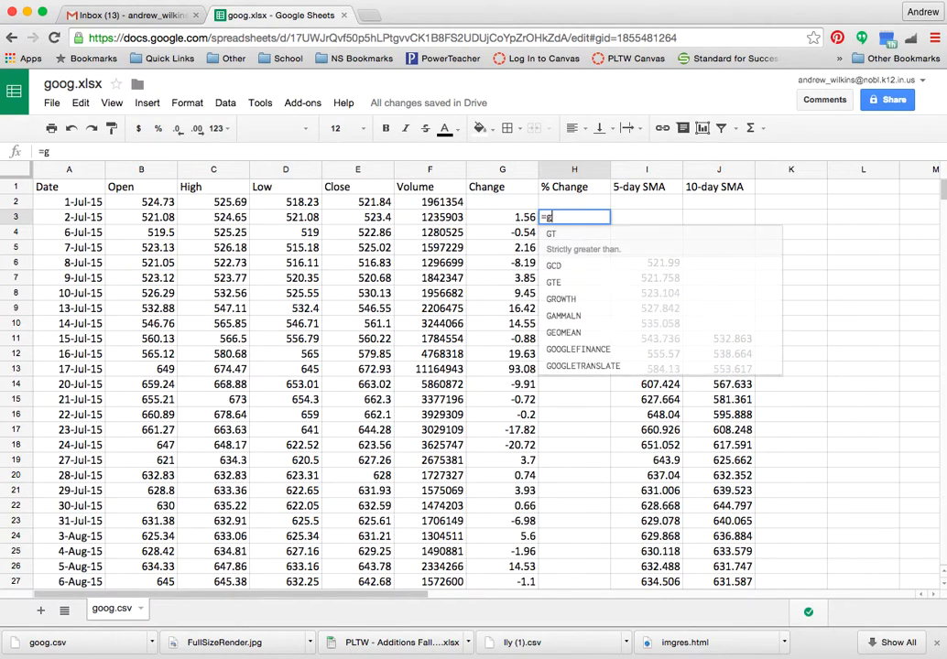
pyautogui.write('3')
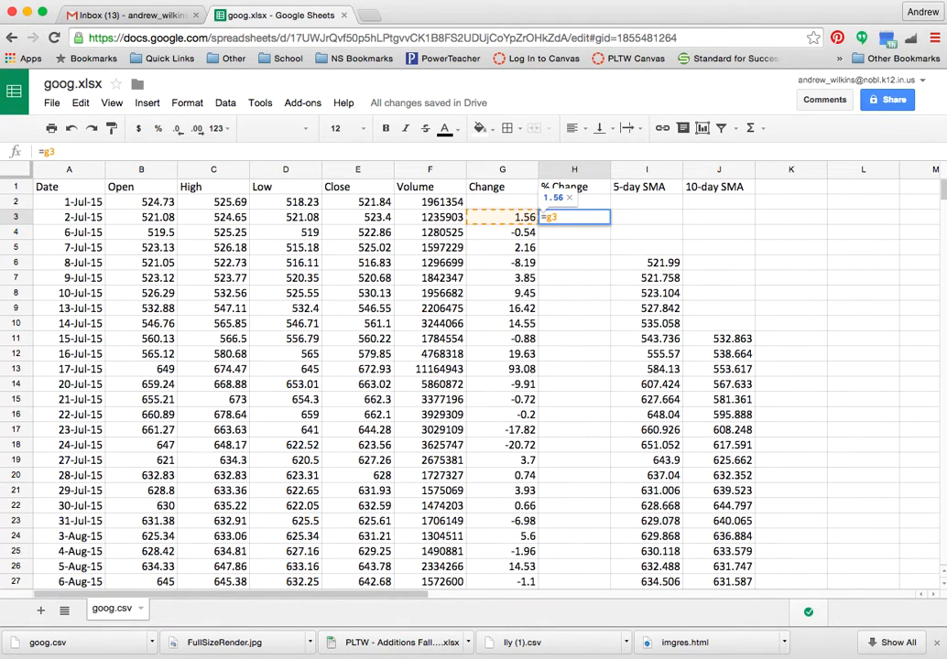
pyautogui.write('/')
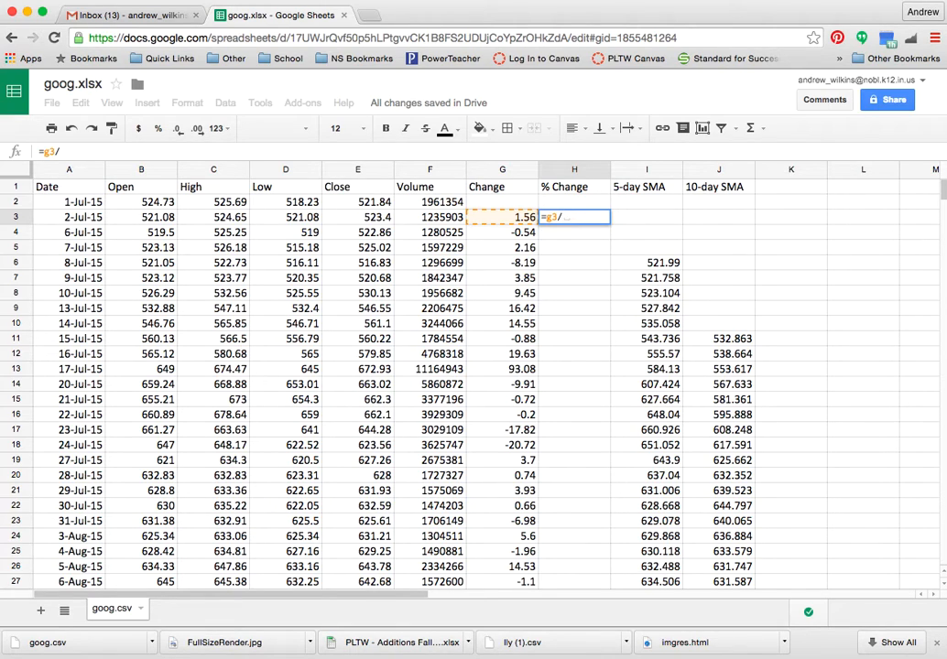
pyautogui.write('e2')
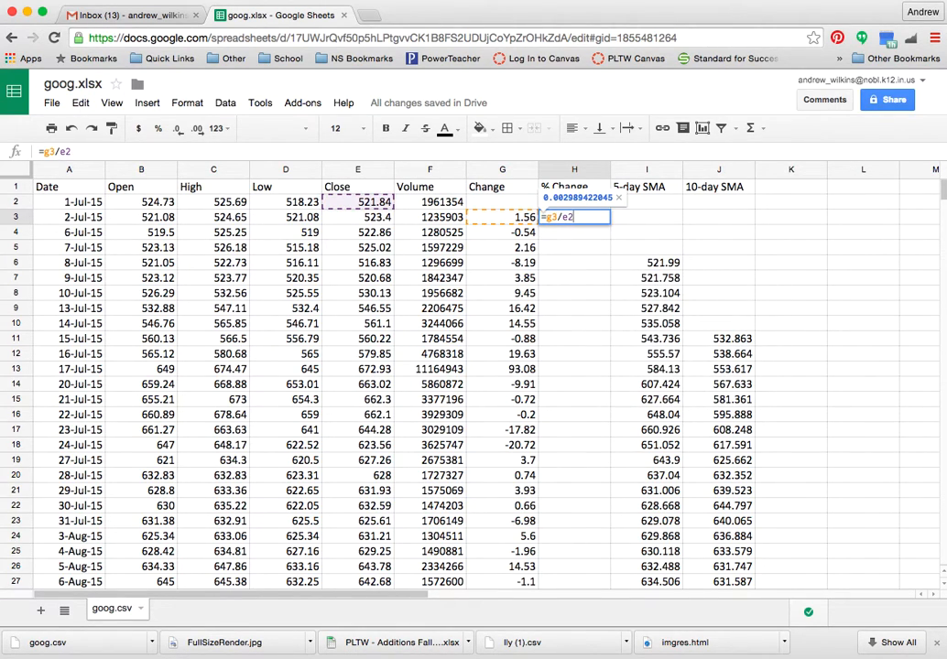
pyautogui.press('Return')
# Step: Fill the % Change formula from H3 down through row 29
pyautogui.click(561, 223)
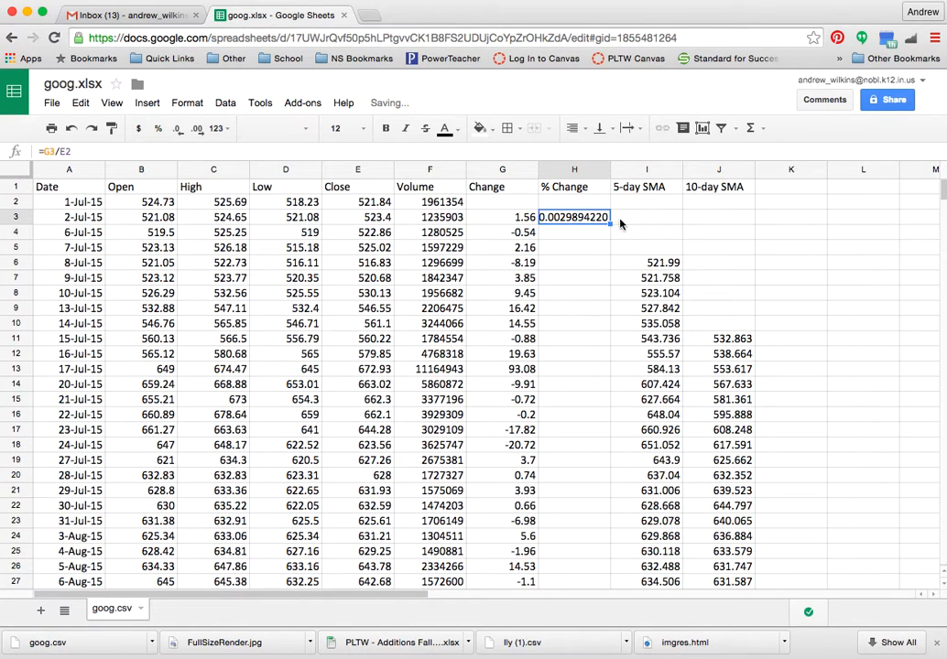
pyautogui.moveTo(609, 223); pyautogui.dragTo(593, 424)
pyautogui.scroll(5, 593, 424)
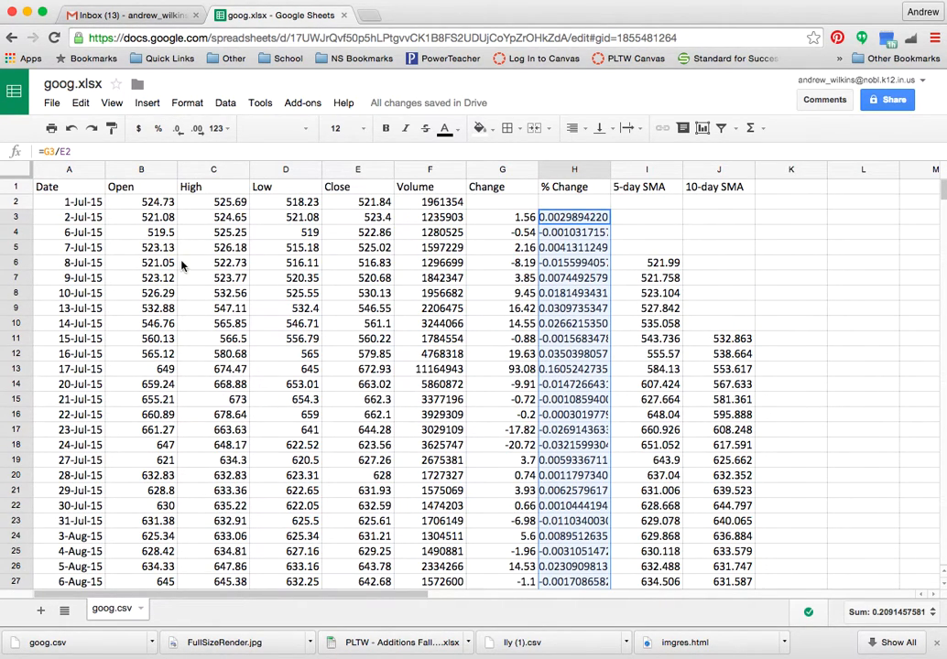
pyautogui.click(137, 202)
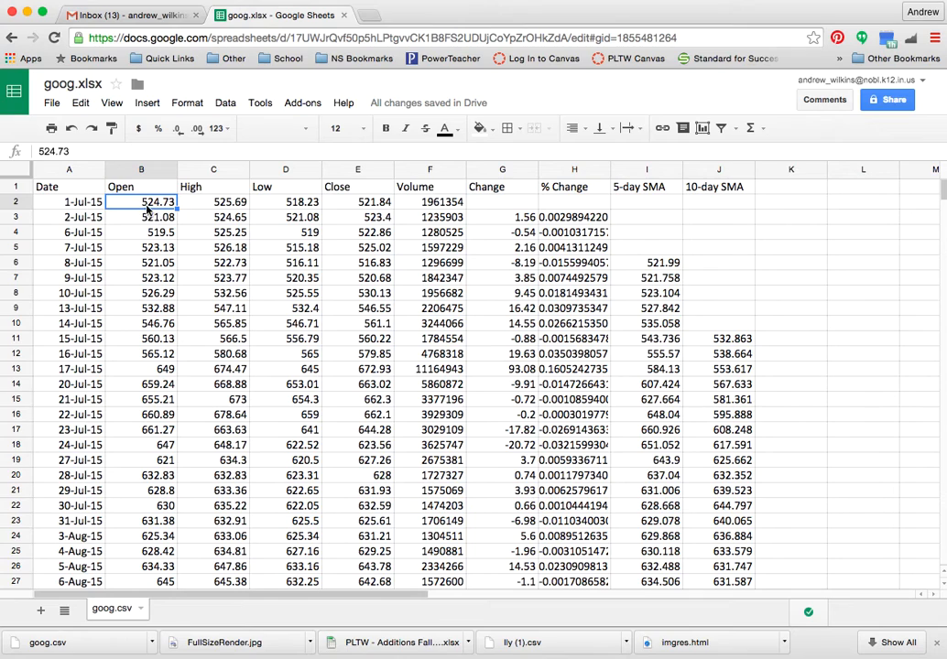
pyautogui.click(193, 207)
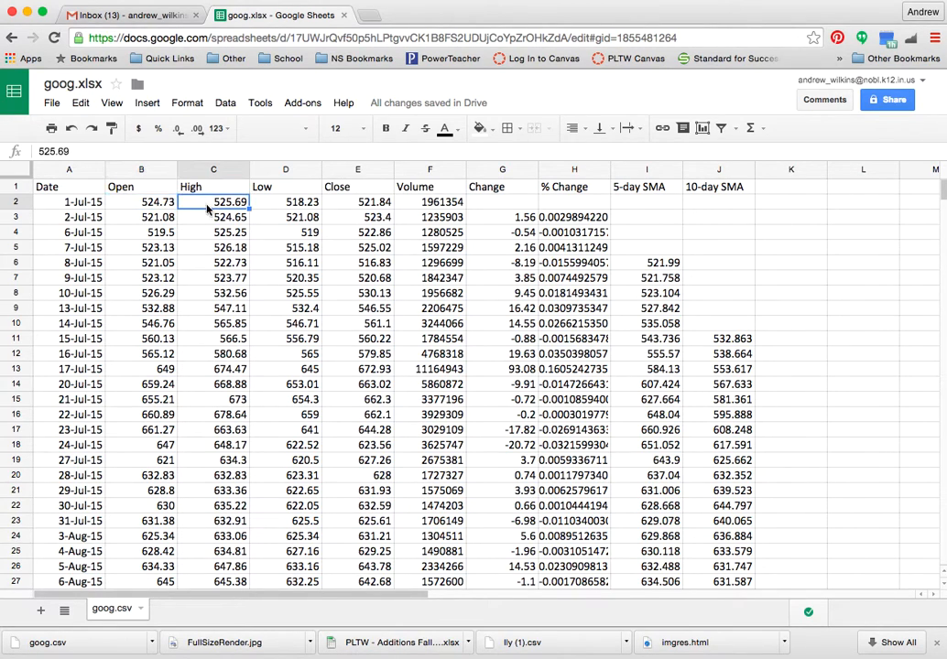
pyautogui.click(295, 218)
pyautogui.click(352, 206)
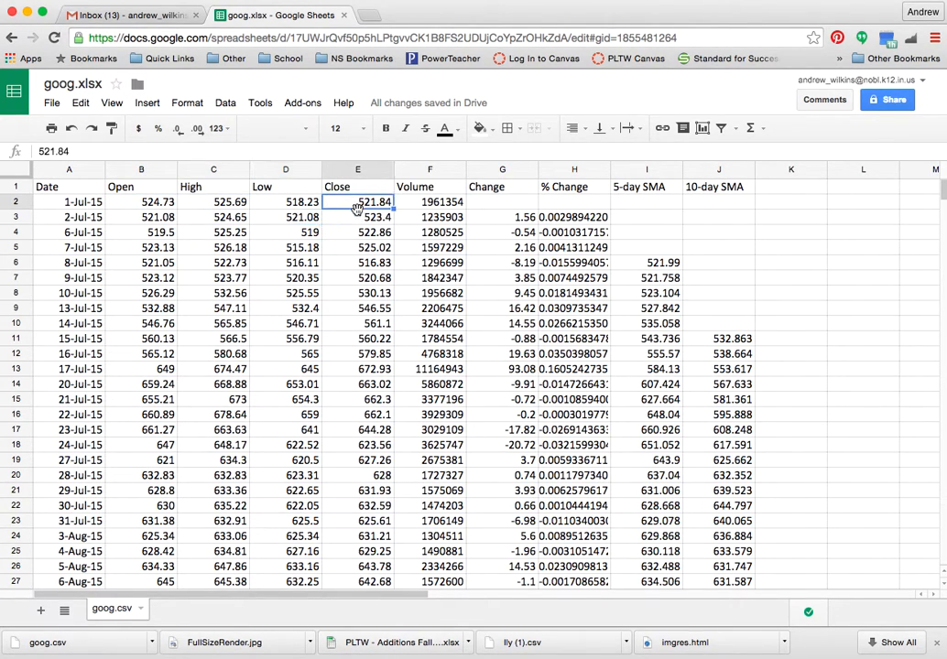
pyautogui.click(494, 203)
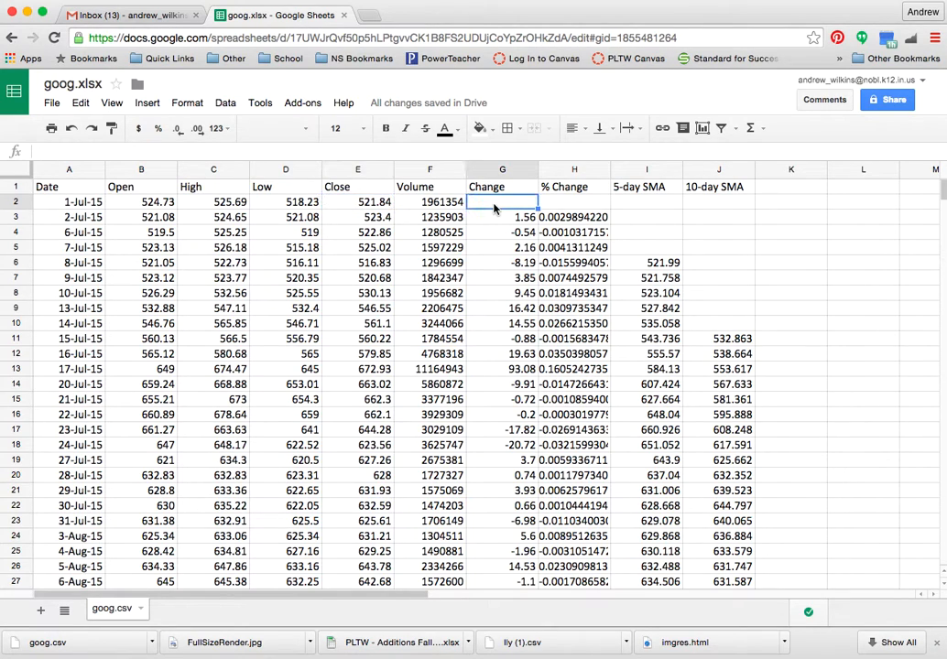
pyautogui.click(631, 203)
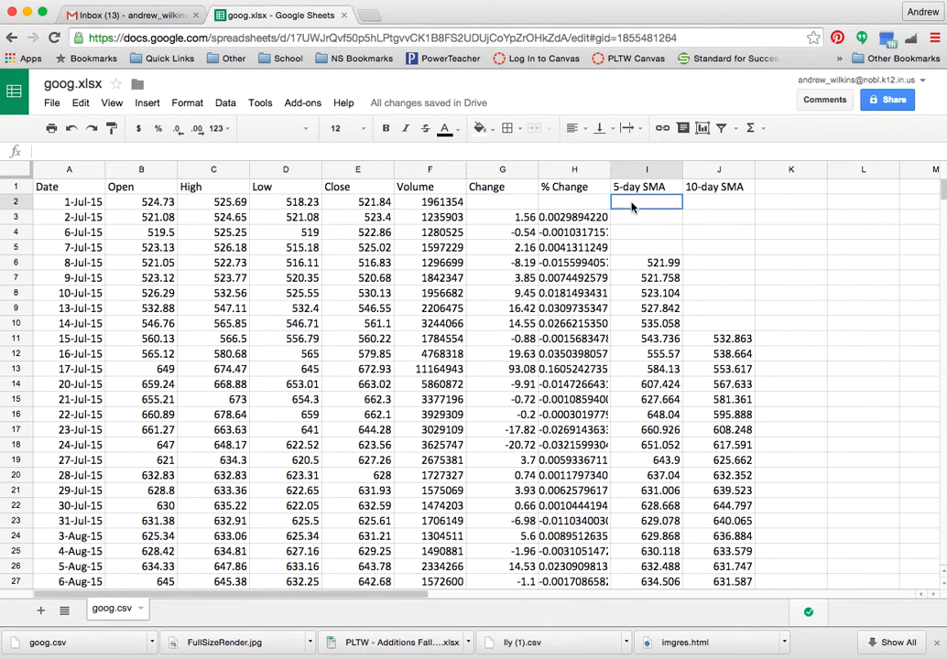
pyautogui.click(703, 207)
# Step: Format the price, Change and moving-average values in B2:E29, G2:G29 and I6:J29 as currency with two decimal places
pyautogui.moveTo(151, 203); pyautogui.dragTo(375, 506)
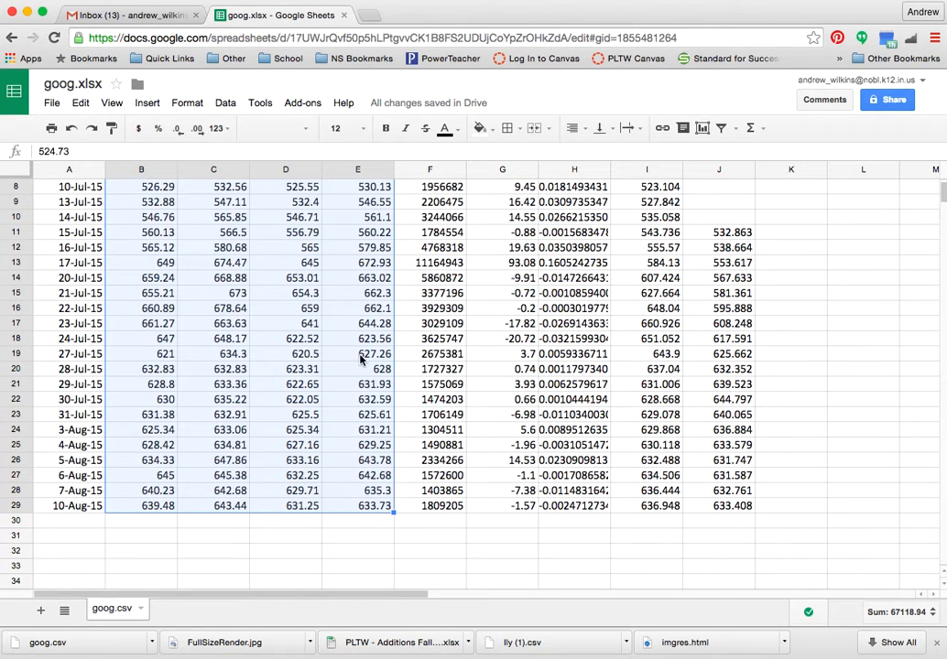
pyautogui.scroll(3, 359, 359)
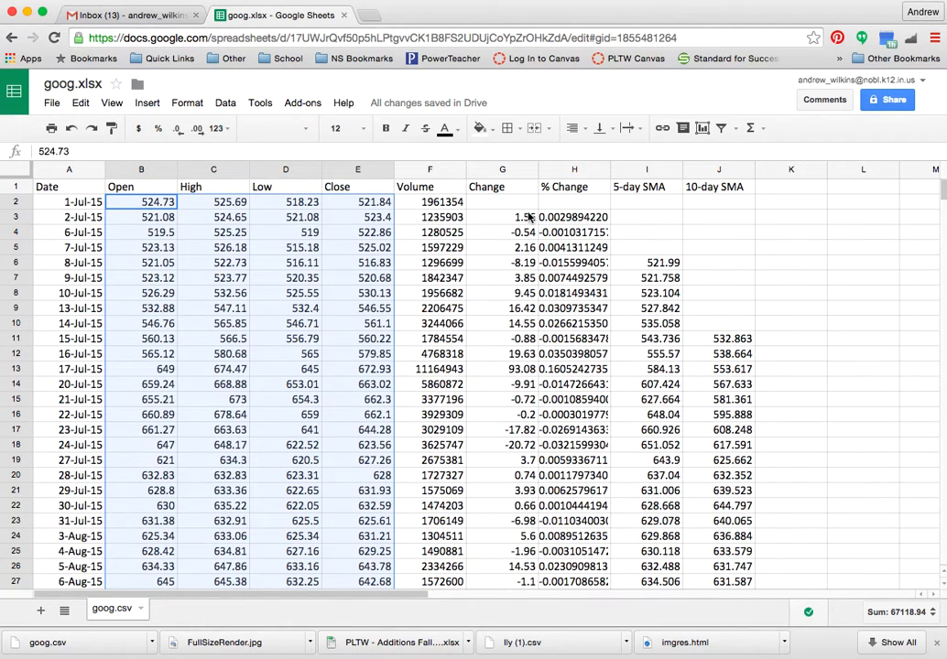
pyautogui.moveTo(502, 208); pyautogui.dragTo(499, 408)
pyautogui.scroll(5, 828, 380)
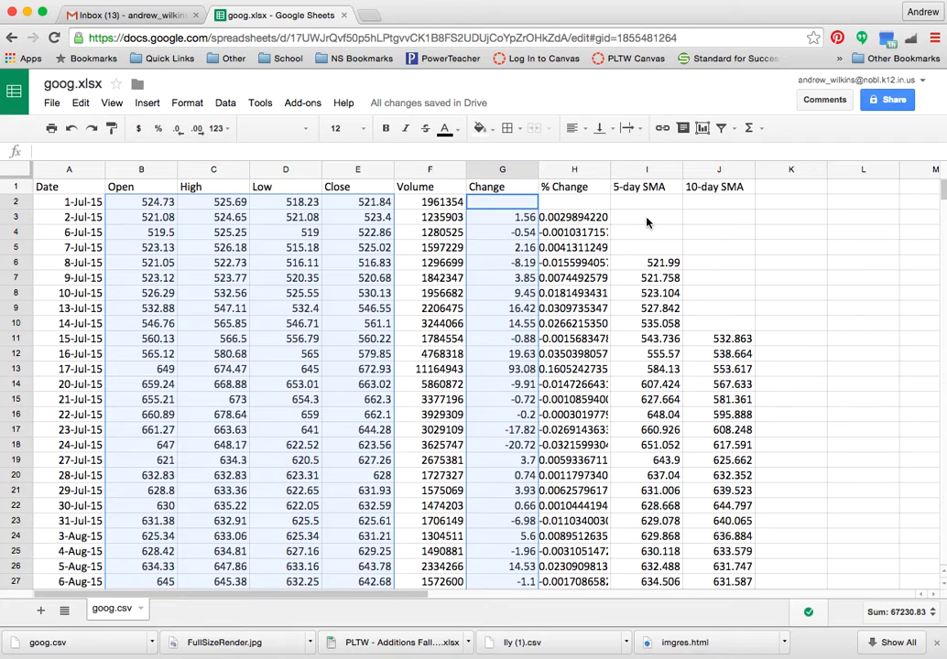
pyautogui.keyDown('super'); pyautogui.click(647, 263); pyautogui.keyUp('super')
pyautogui.moveTo(662, 440); pyautogui.dragTo(717, 541)
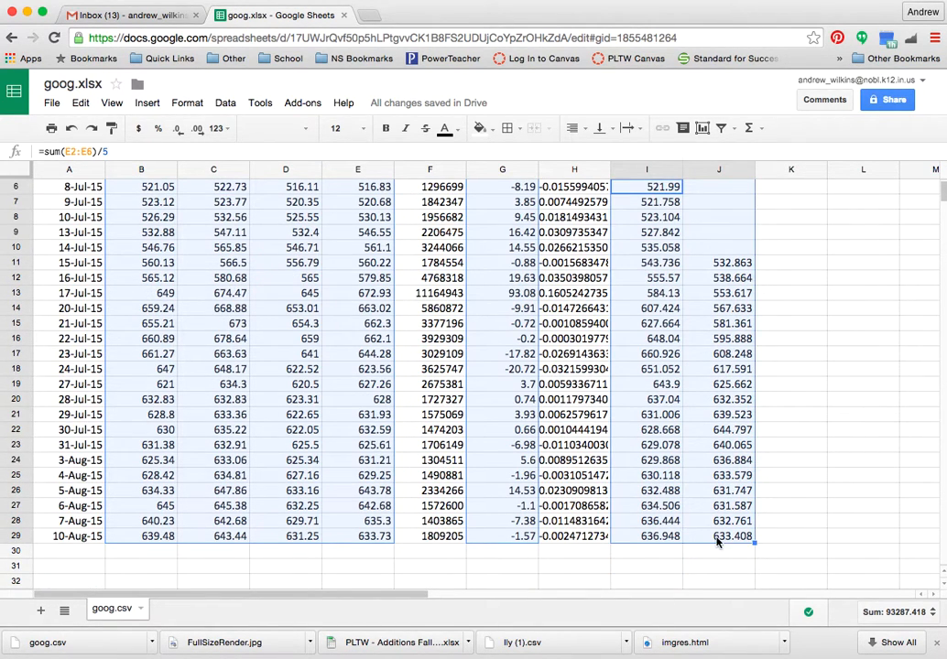
pyautogui.scroll(2, 760, 446)
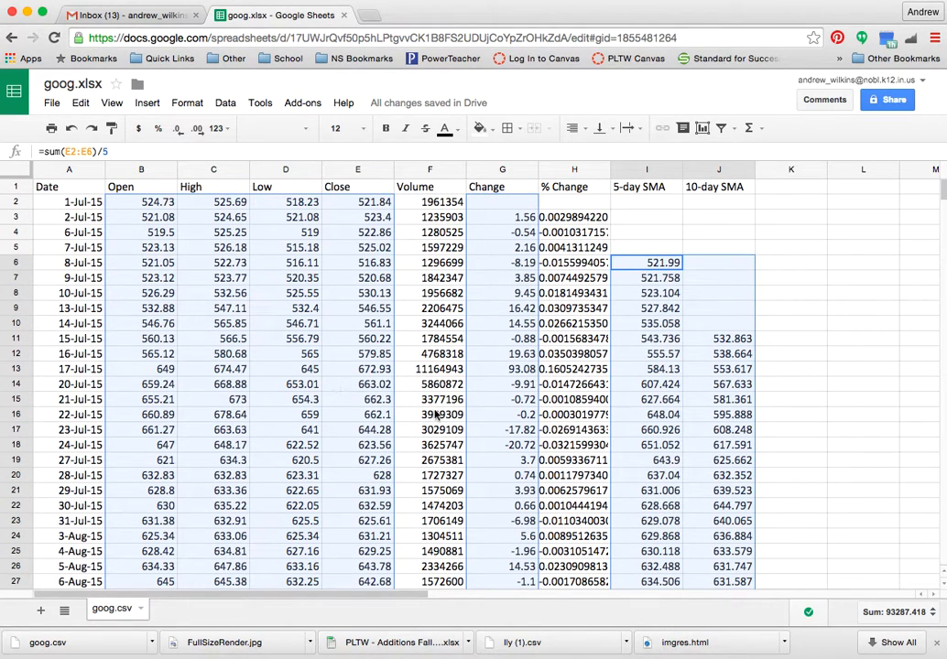
pyautogui.click(138, 128)
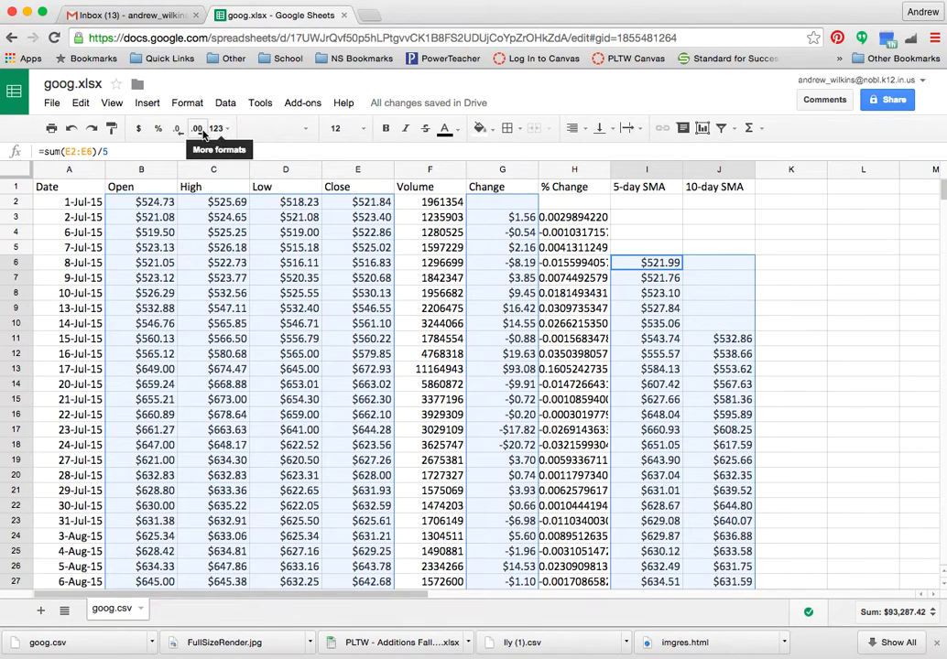
pyautogui.click(198, 130)
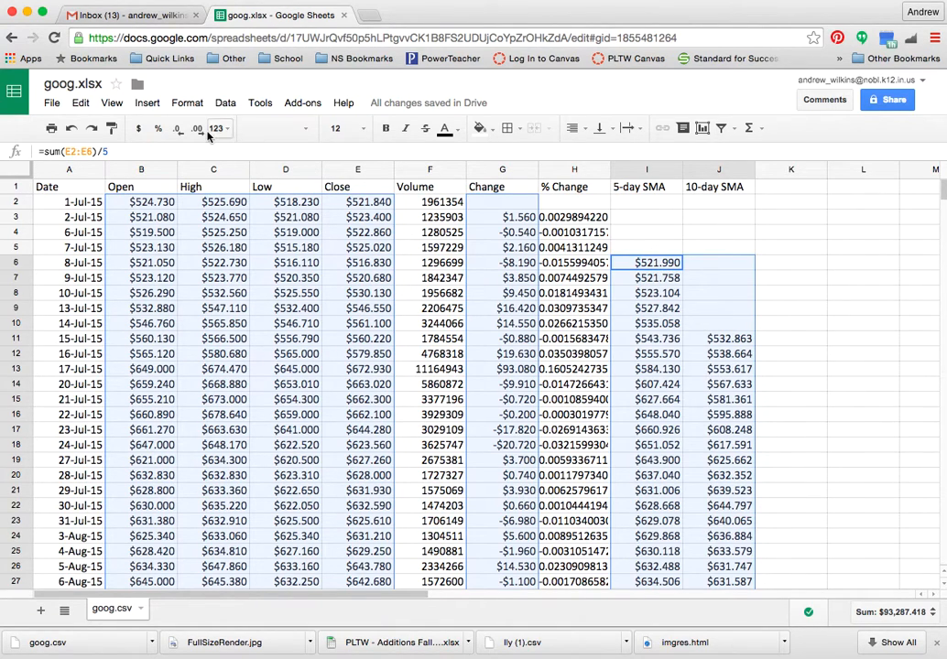
pyautogui.click(180, 130)
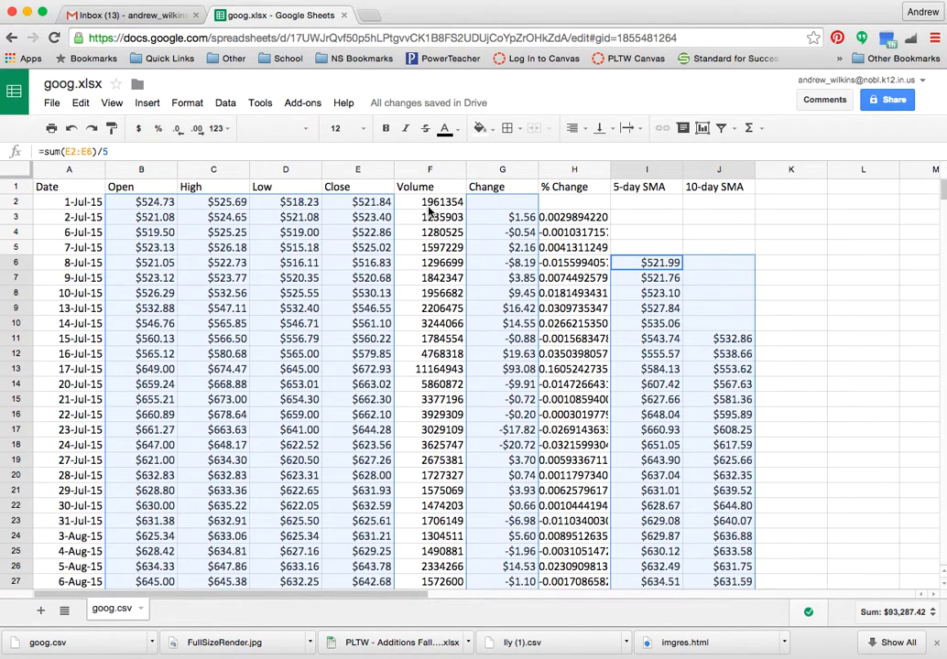
# Step: Format the Volume values in F2:F29 with the Number format that uses thousands separators
pyautogui.click(431, 210)
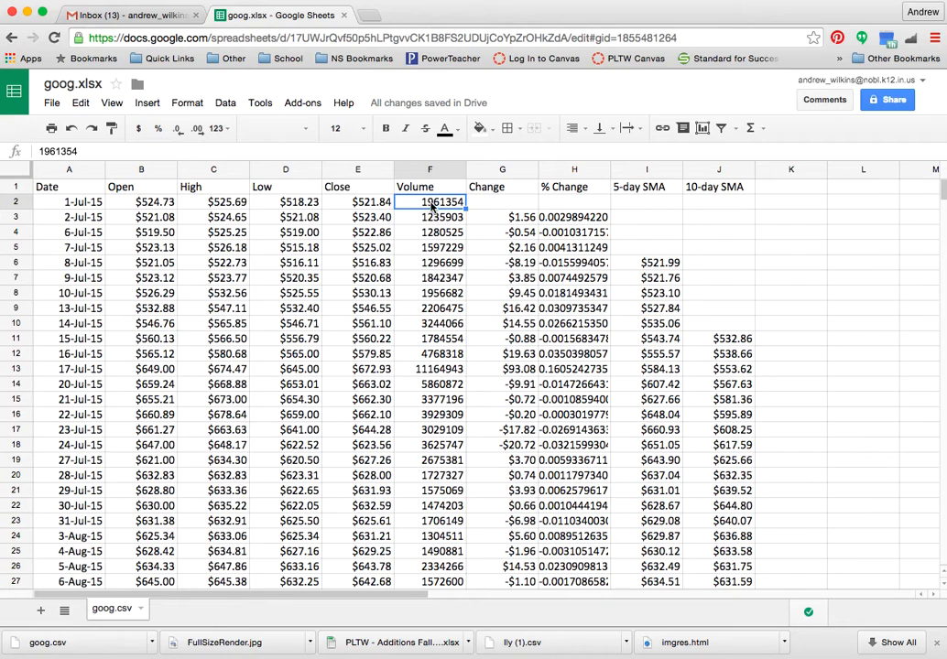
pyautogui.scroll(-5, 448, 364)
pyautogui.scroll(5, 449, 364)
pyautogui.moveTo(456, 209); pyautogui.dragTo(455, 414)
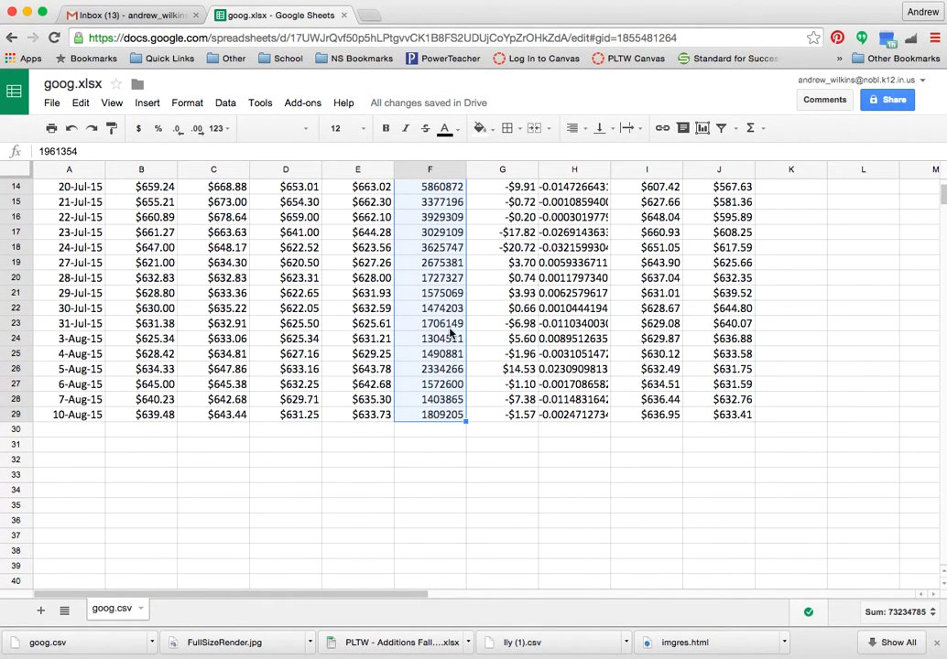
pyautogui.scroll(2, 451, 334)
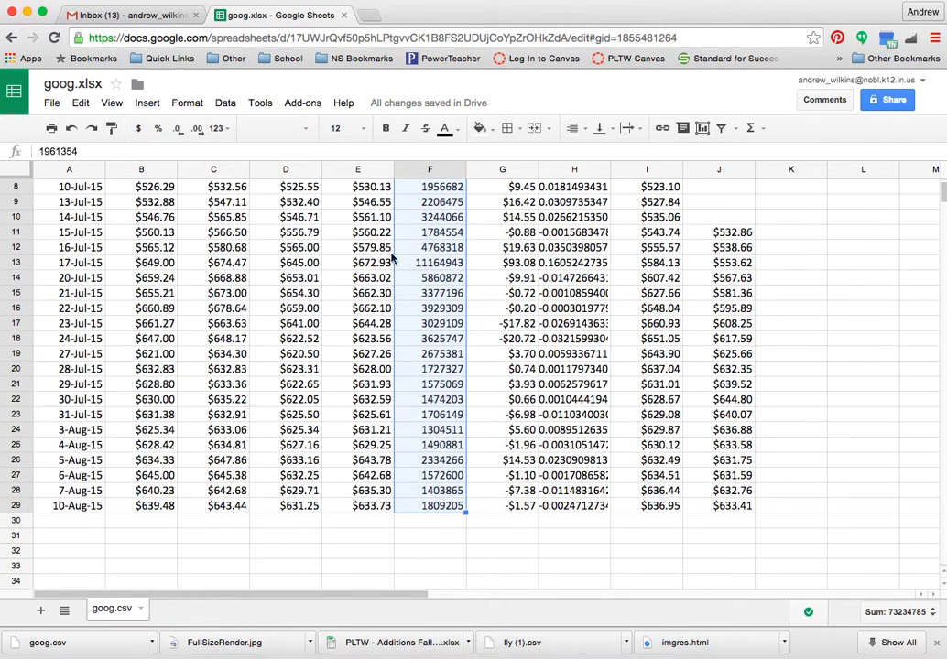
pyautogui.click(229, 133)
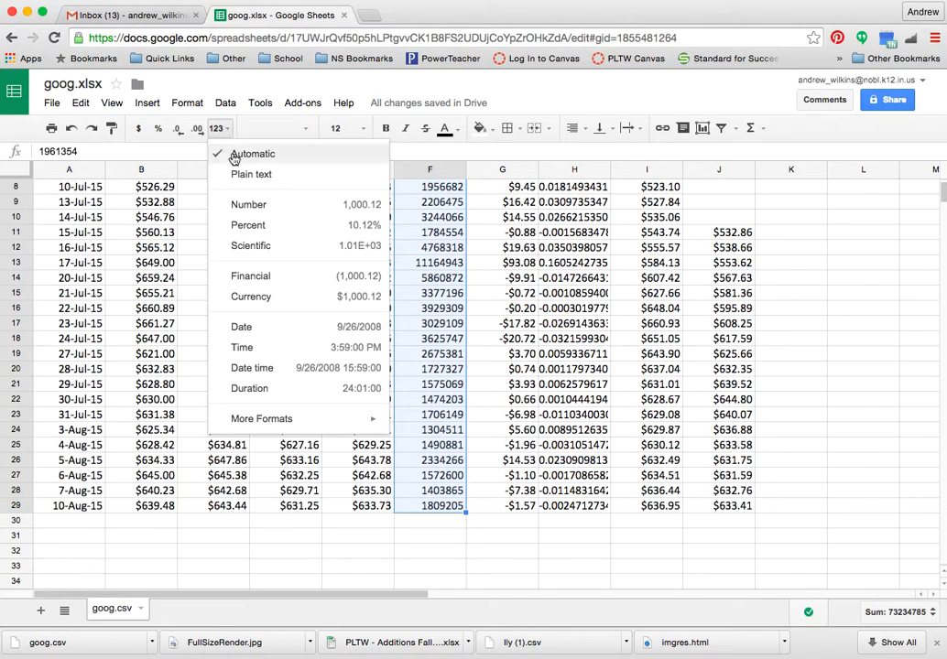
pyautogui.click(260, 208)
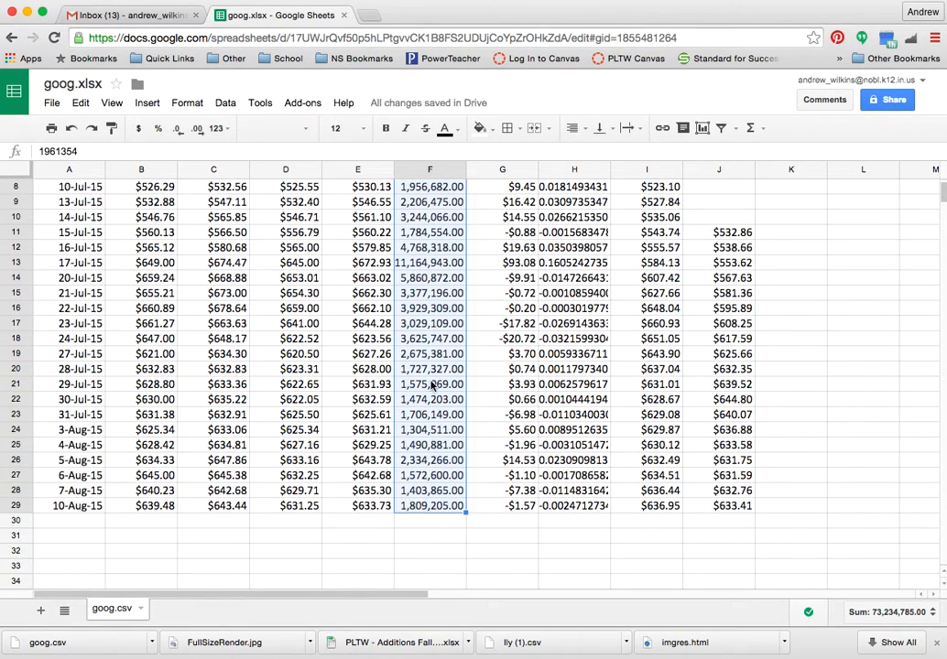
# Step: Fit the Volume column's width to its contents and reduce its values to zero decimal places
pyautogui.doubleClick(466, 170)
pyautogui.scroll(3, 486, 291)
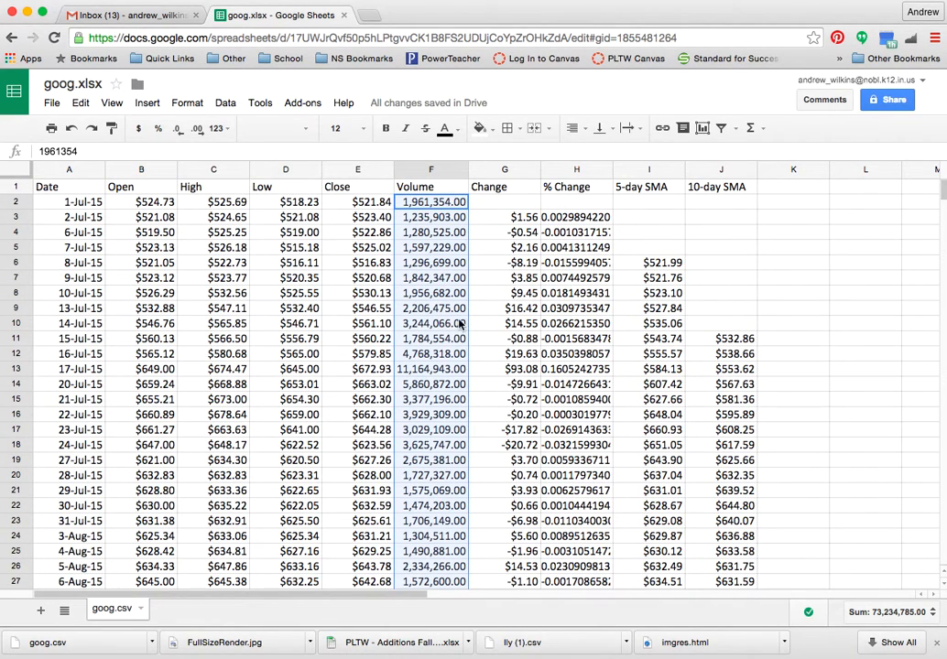
pyautogui.click(180, 130)
pyautogui.click(180, 130)
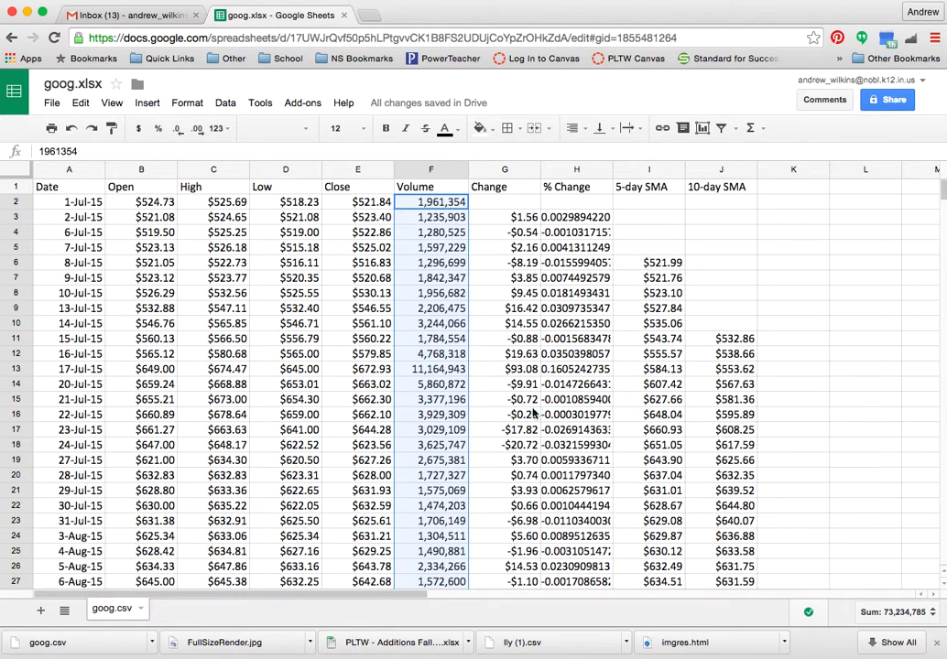
# Step: Format the % Change values in H3:H29 as percentages with two decimal places
pyautogui.click(593, 357)
pyautogui.moveTo(576, 220); pyautogui.dragTo(567, 281)
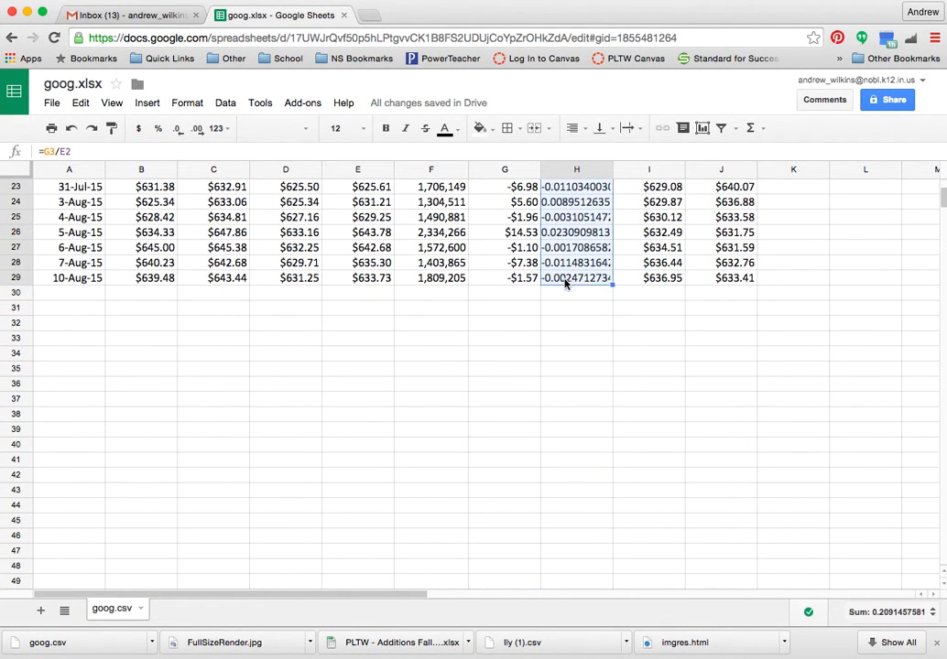
pyautogui.click(159, 130)
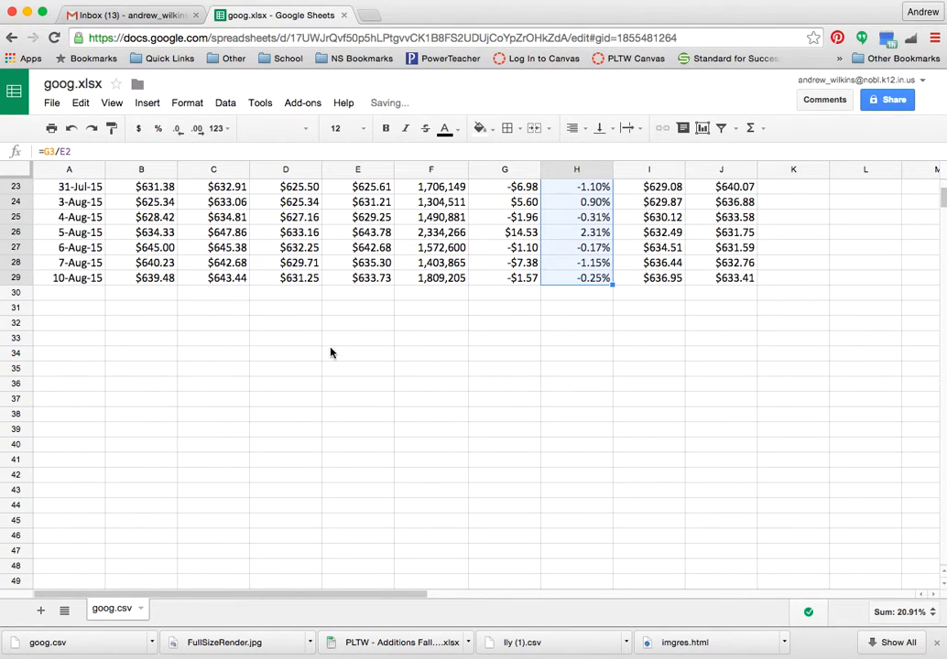
pyautogui.scroll(10, 743, 389)
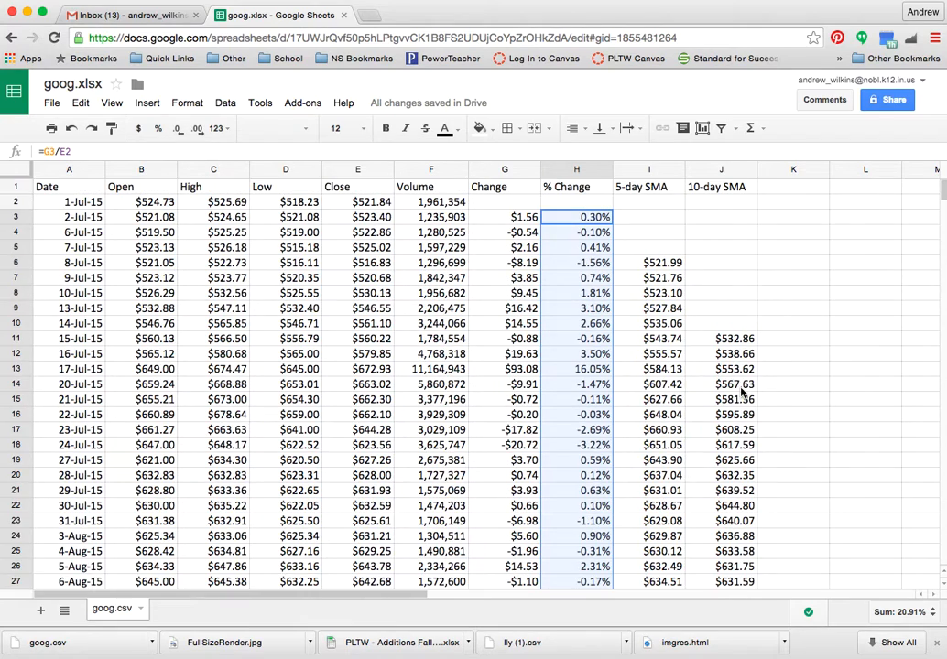